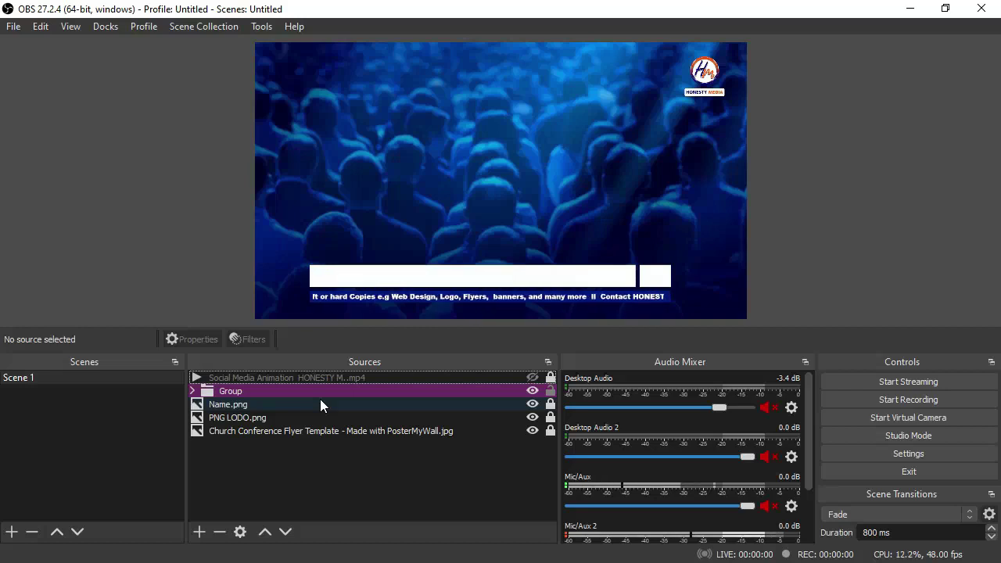
Drag Picture in Picture.jpg into the OBS preview and fit it to the full canvas with Ctrl+F.
drag(641, 18, 456, 84)
click(860, 369)
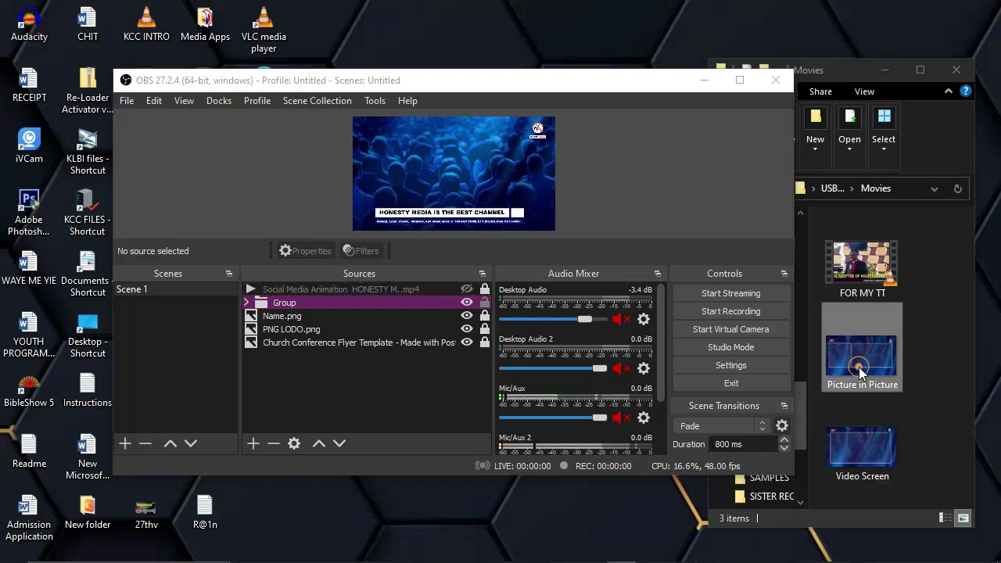
drag(858, 366, 481, 195)
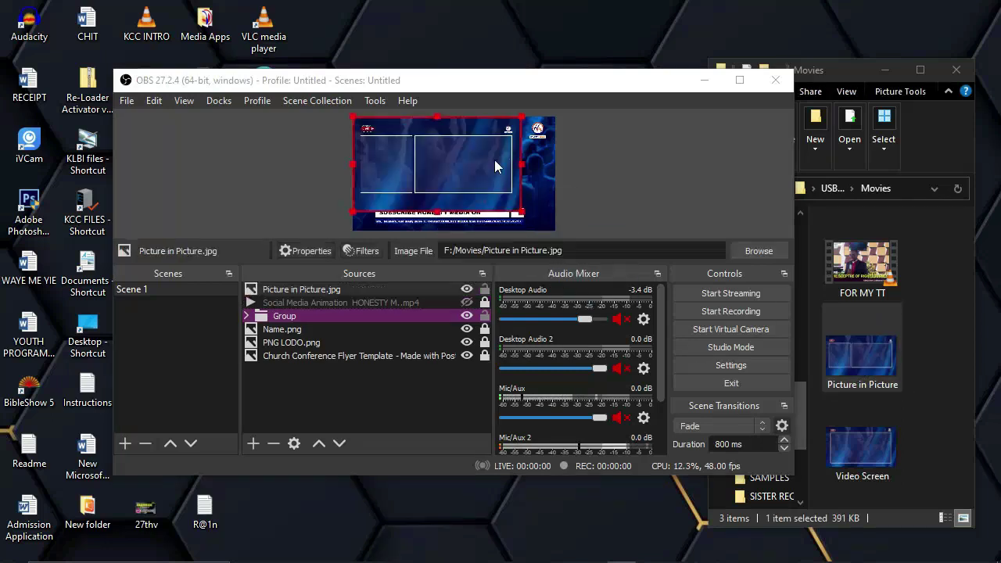
drag(547, 71, 585, 4)
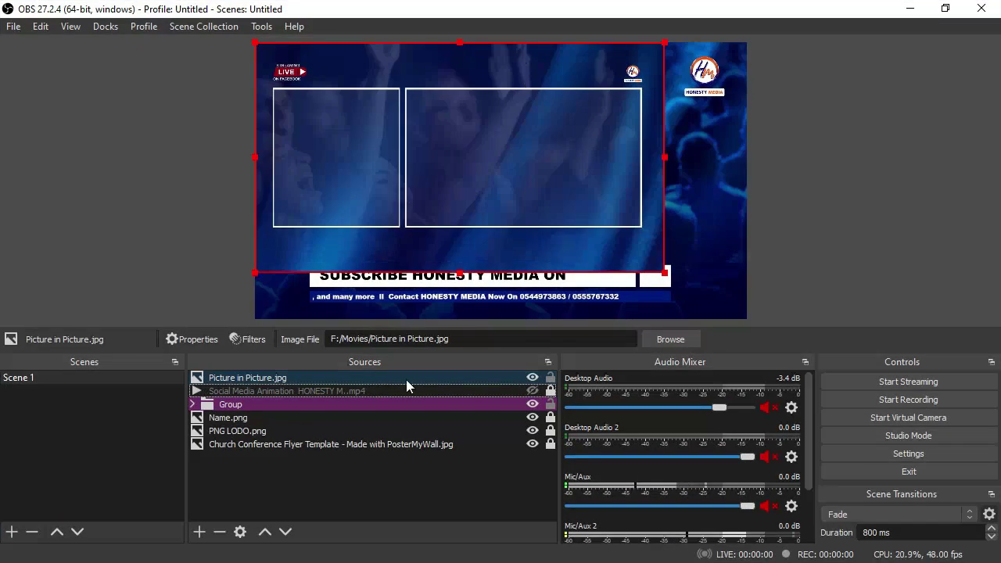
key(ctrl+f)
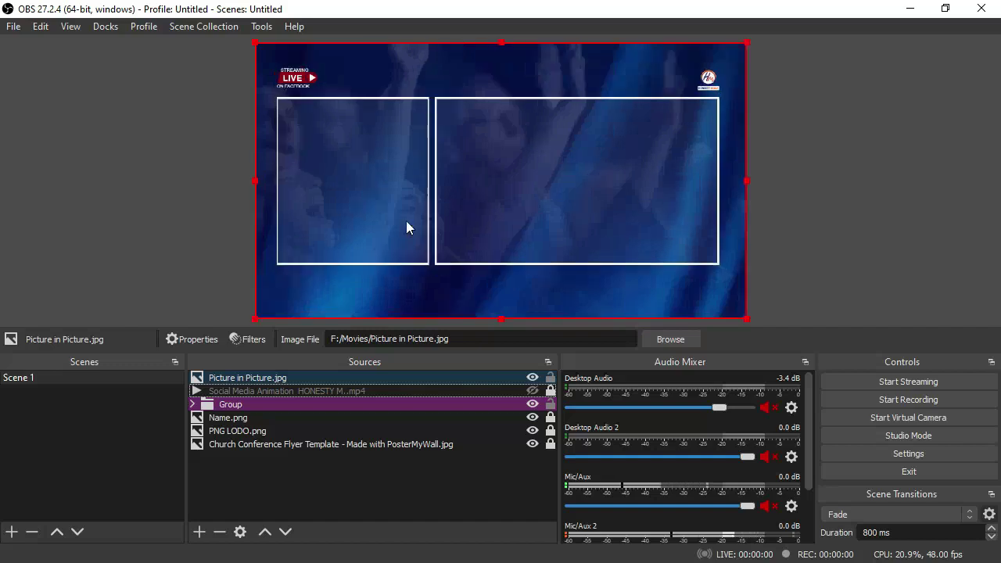
Add FOR MY TT.mp4 from the Movies folder to the scene.
click(199, 533)
click(438, 517)
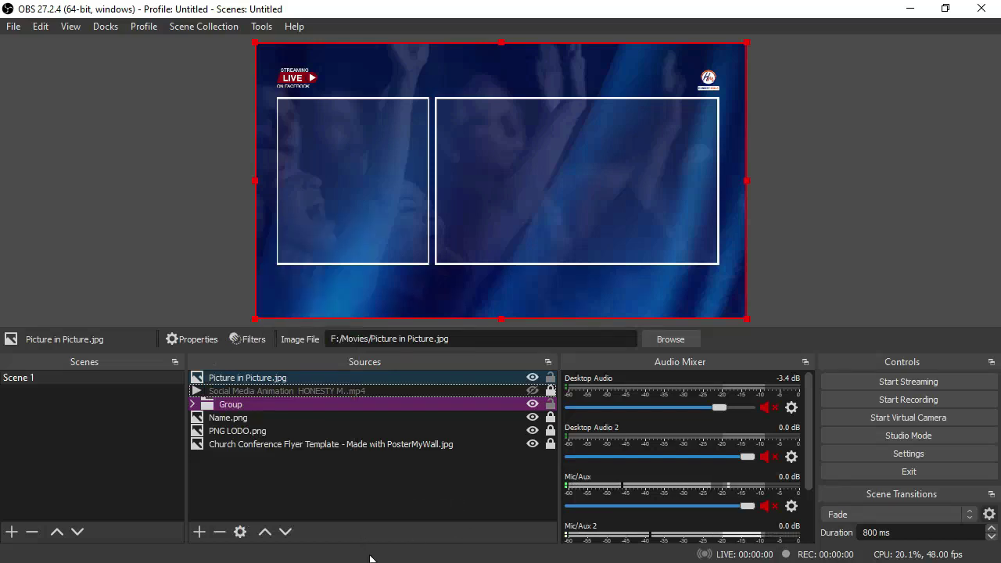
click(378, 453)
key(super)
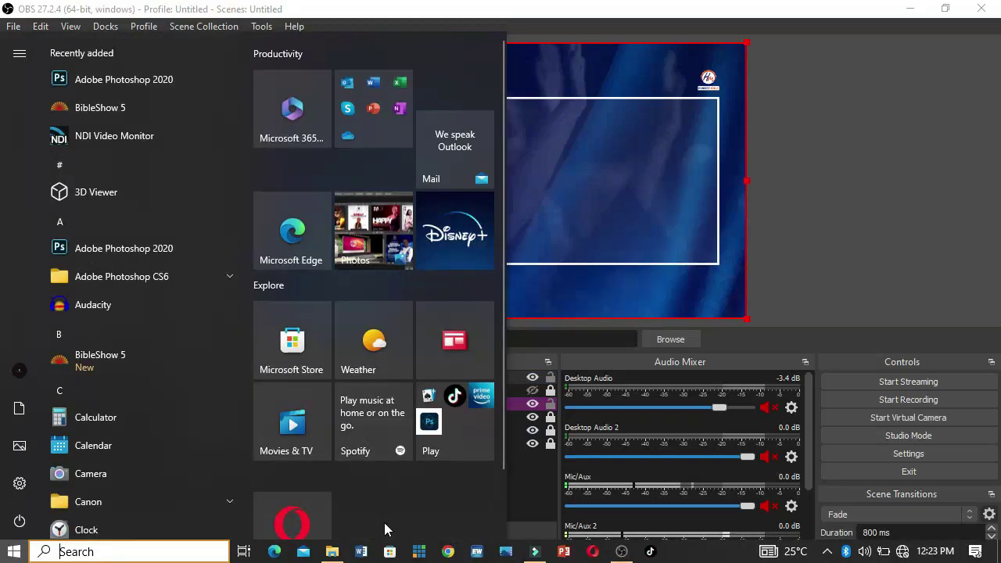
click(333, 551)
click(852, 269)
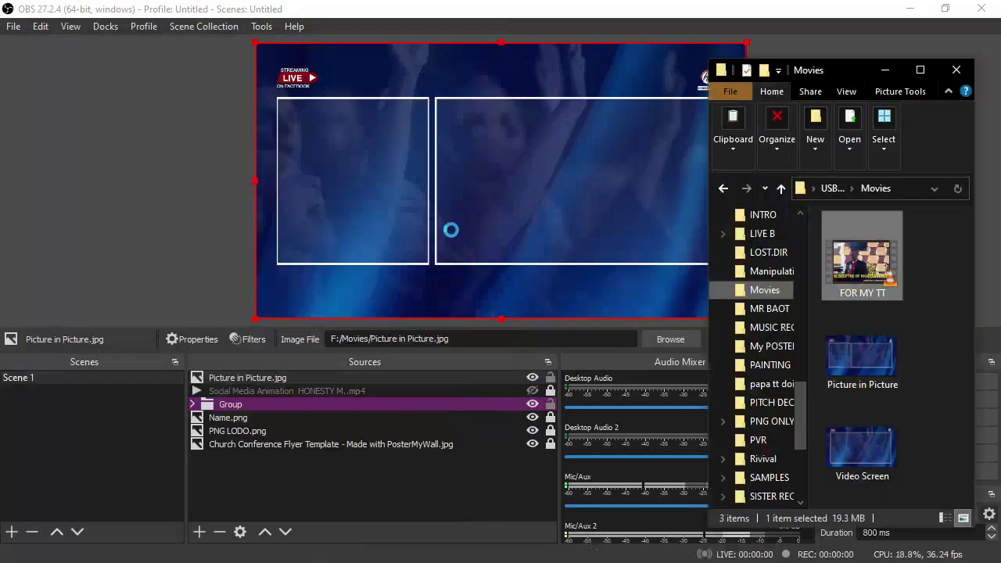
click(628, 14)
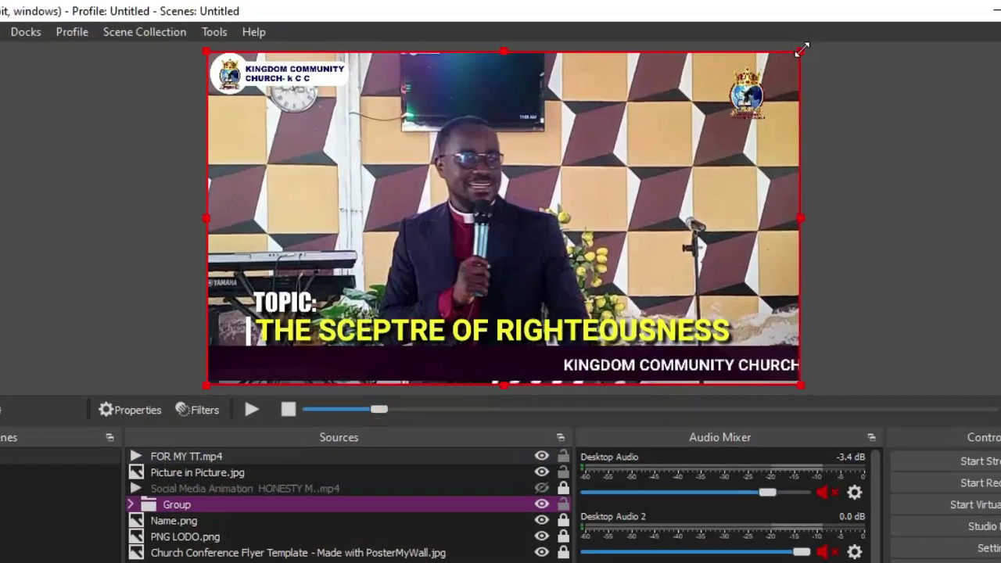
Resize the sermon video and move it up over the left frame.
drag(747, 43, 523, 179)
drag(534, 237, 634, 178)
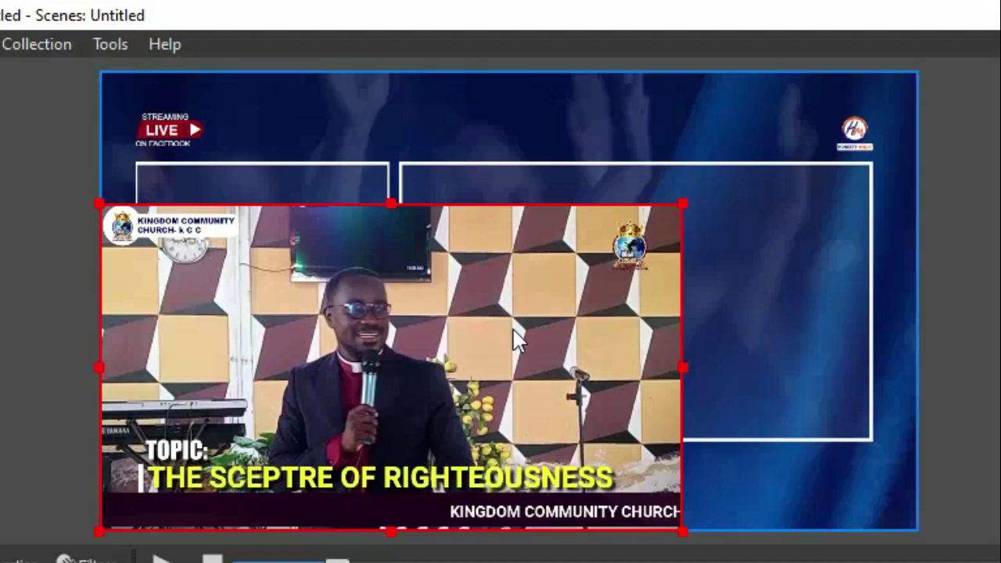
drag(489, 266, 406, 222)
drag(384, 279, 550, 252)
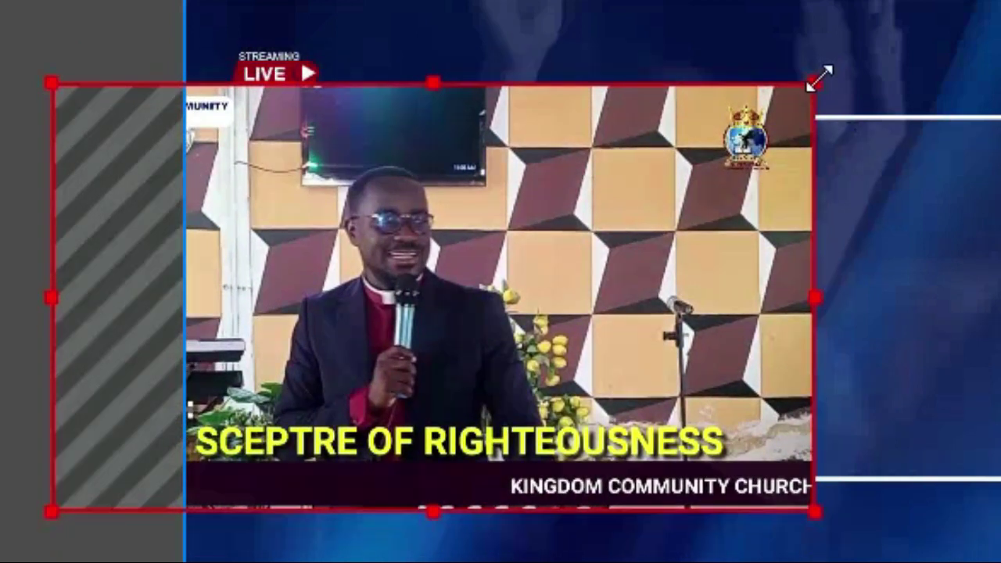
Resize the sermon video, then crop its right, left, top and lower banner to fit the left frame.
drag(819, 78, 759, 114)
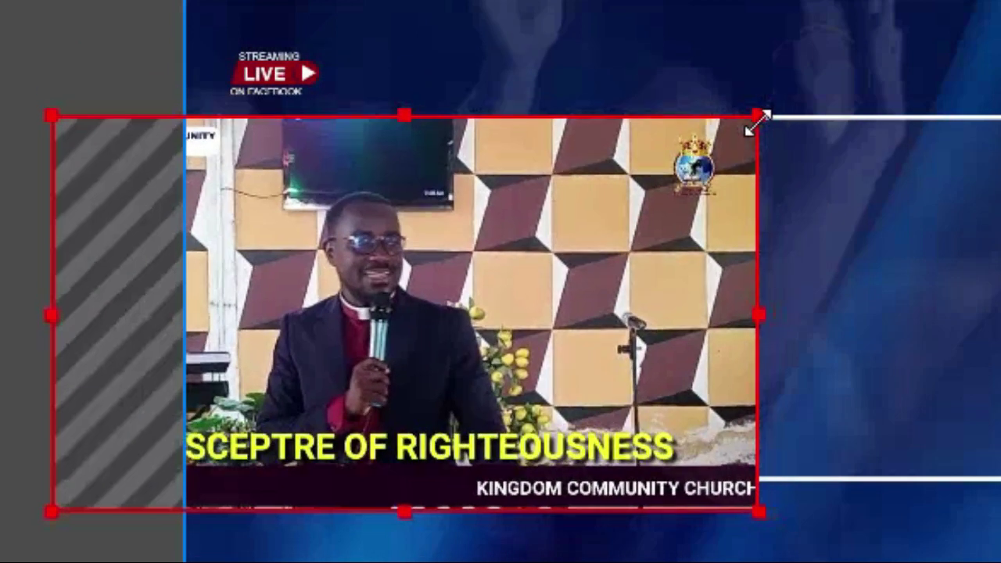
mouse_move(646, 261)
mouse_down()
mouse_move(557, 465)
mouse_move(653, 270)
mouse_move(650, 242)
mouse_move(650, 252)
mouse_up()
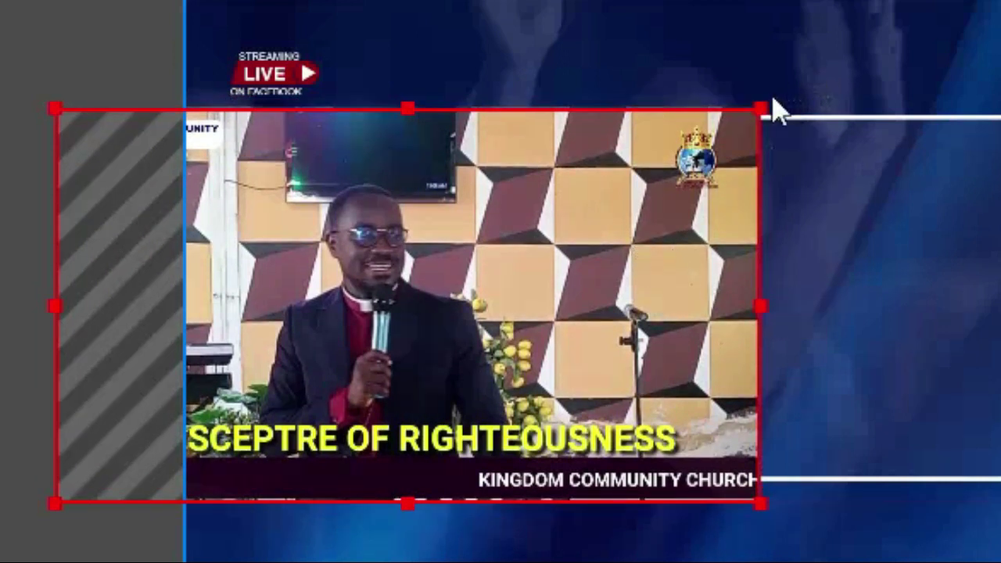
drag(760, 106, 777, 97)
drag(772, 294, 560, 344)
drag(47, 299, 233, 305)
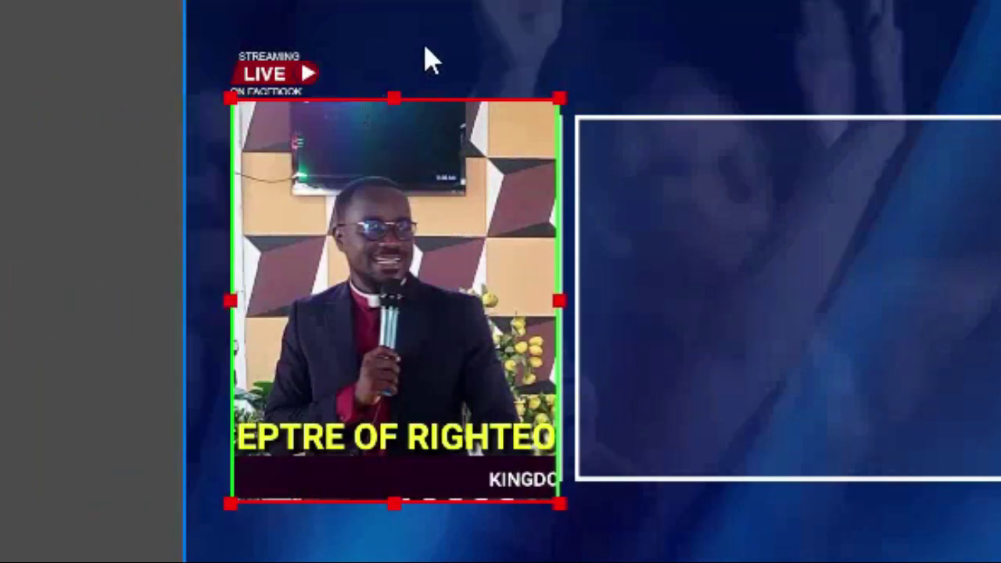
drag(399, 99, 401, 119)
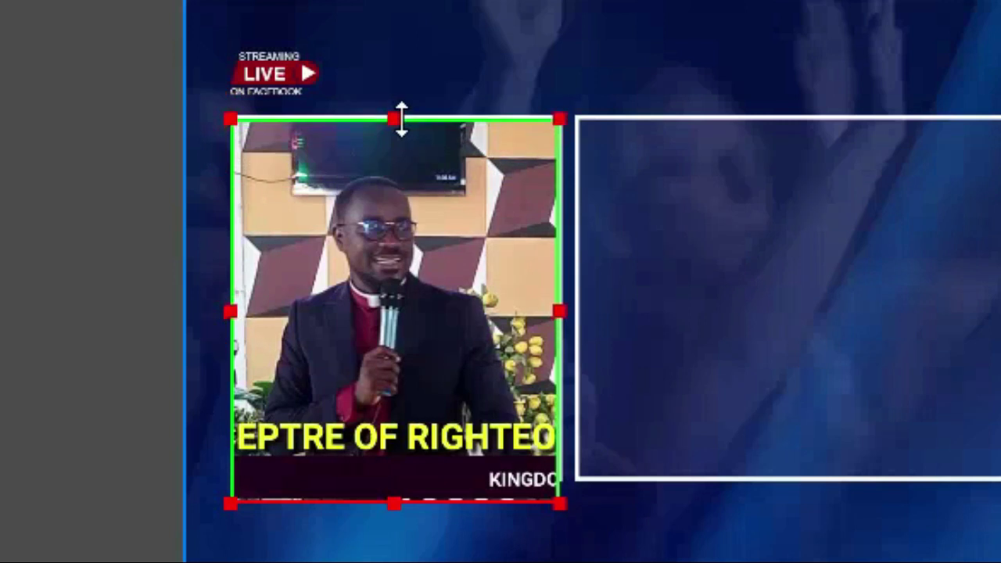
drag(394, 501, 390, 479)
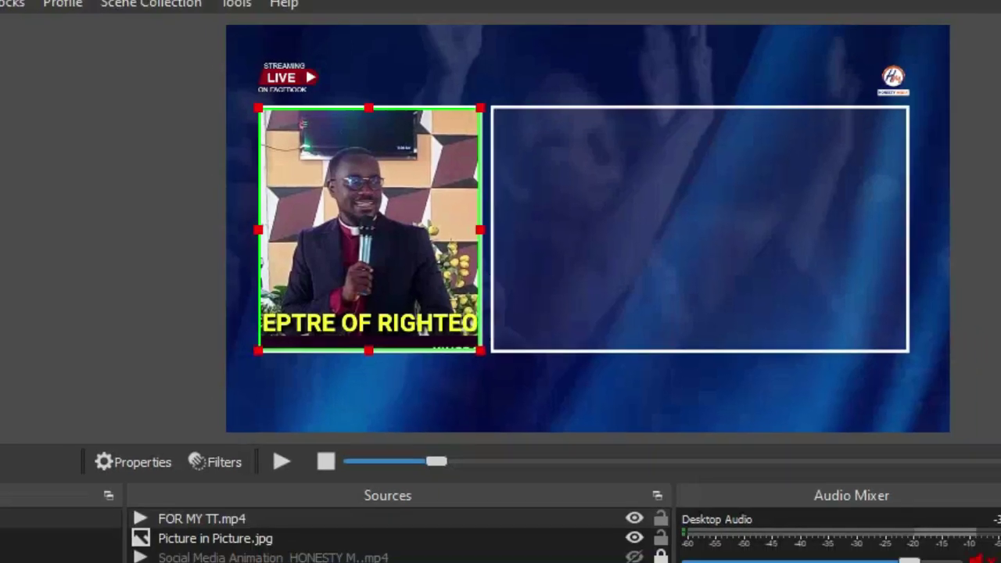
click(553, 340)
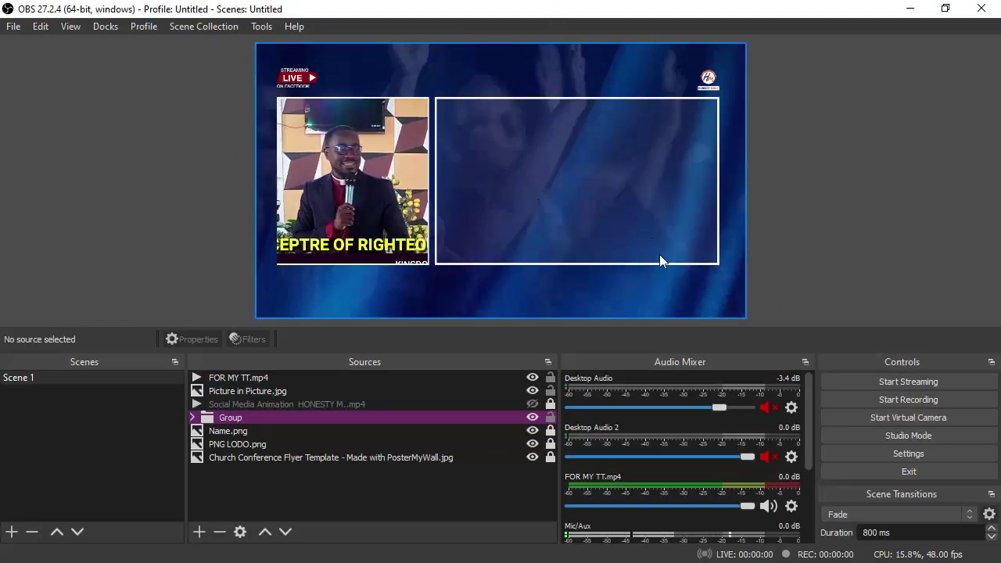
Launch EasyWorship 2009 and turn on its live output display.
drag(617, 5, 452, 65)
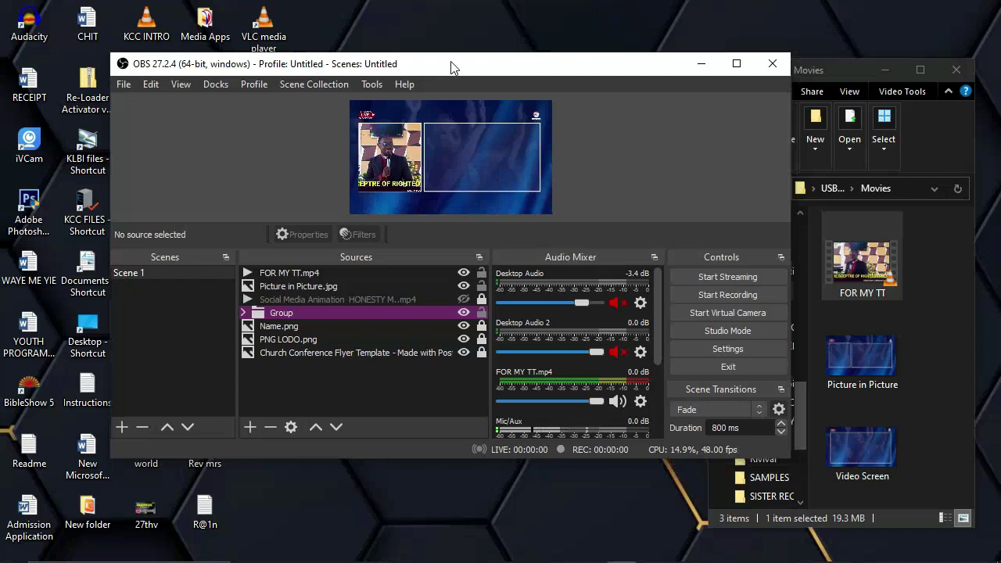
mouse_move(386, 557)
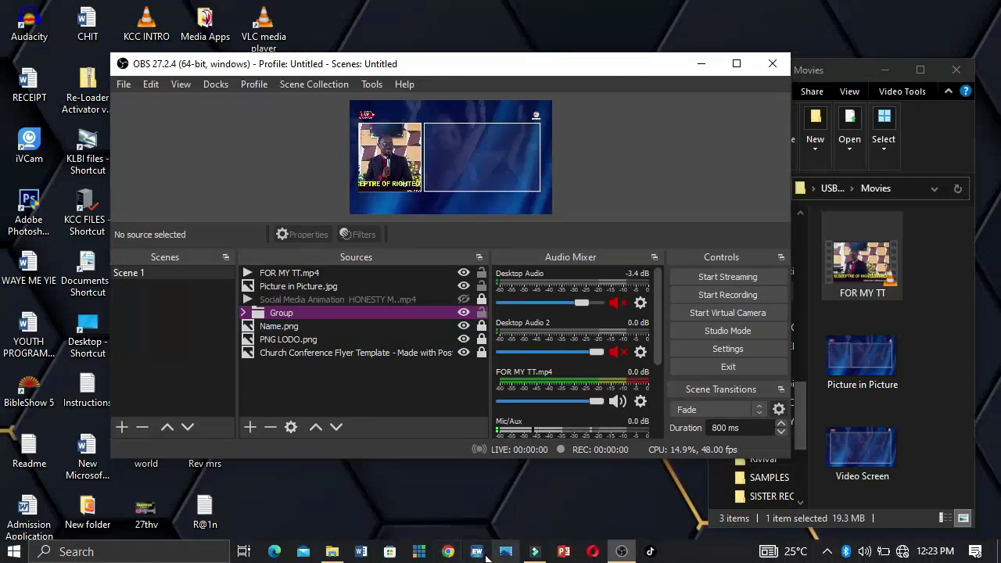
click(477, 551)
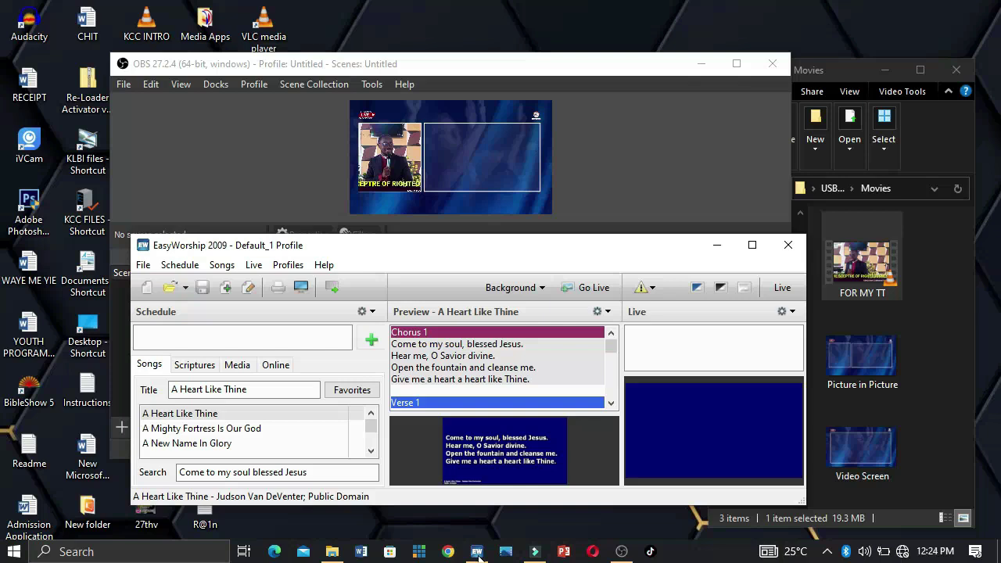
click(782, 289)
Send Genesis 1:1 and then Genesis 1:2 from Scriptures to the live output.
mouse_move(528, 269)
mouse_down()
mouse_move(503, 293)
mouse_move(516, 247)
mouse_move(512, 267)
mouse_up()
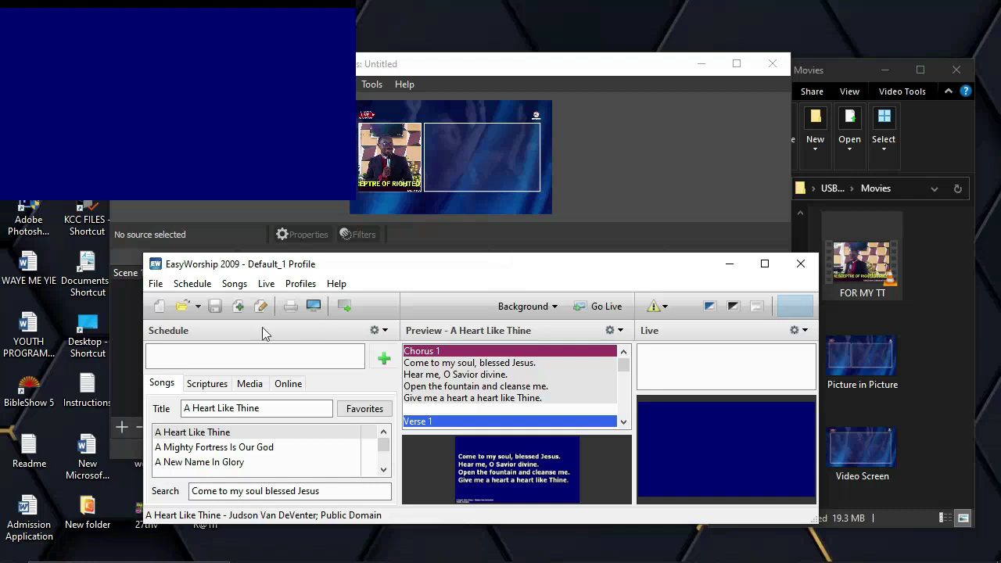
click(200, 384)
double_click(208, 453)
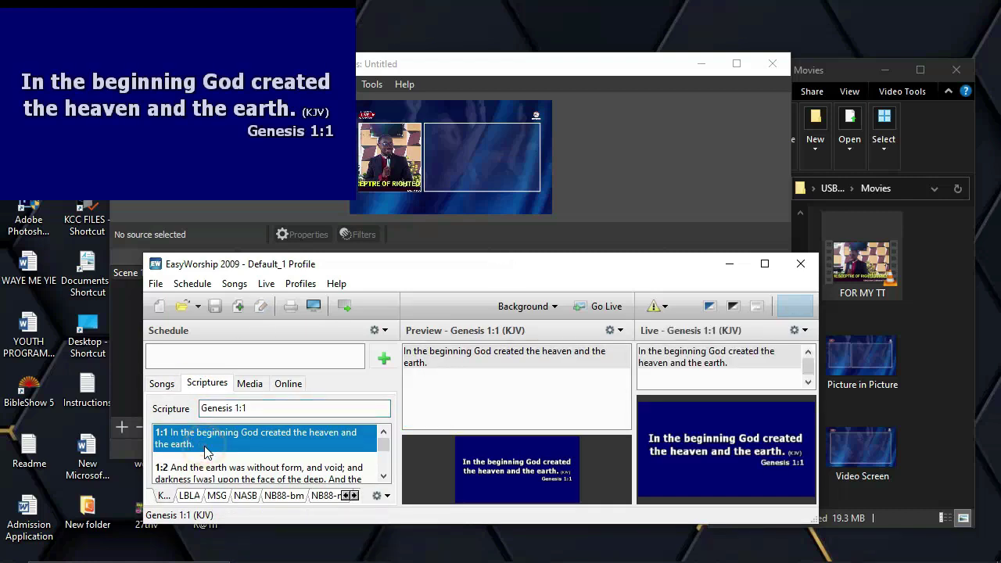
double_click(231, 469)
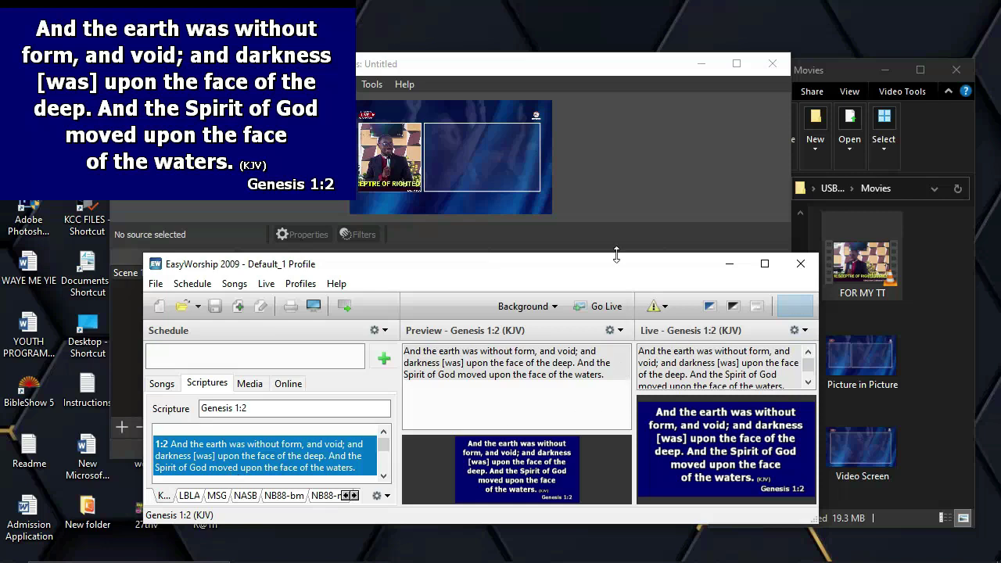
drag(589, 71, 699, 116)
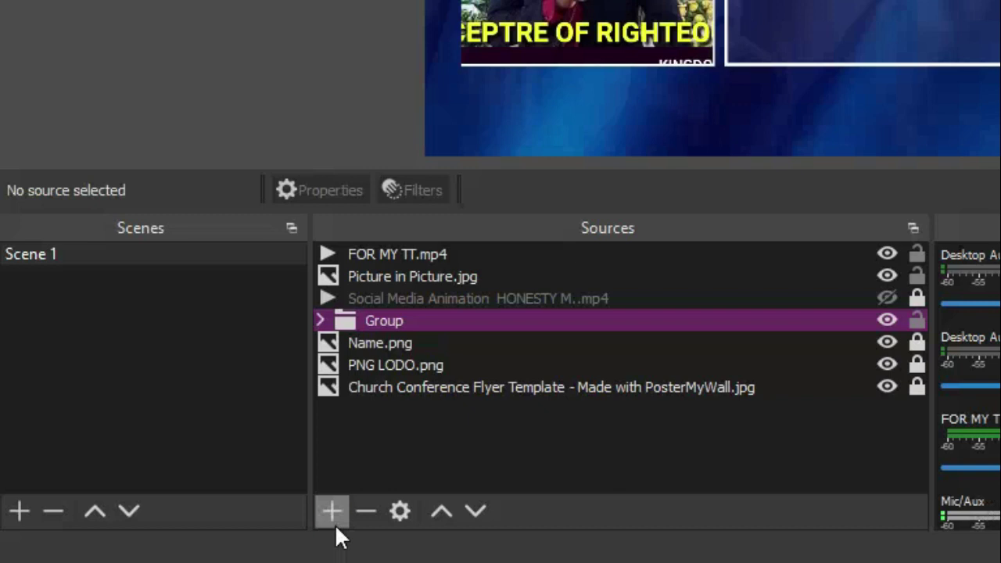
Start a new Window Capture source and name it EASYWORSHIP.
click(331, 511)
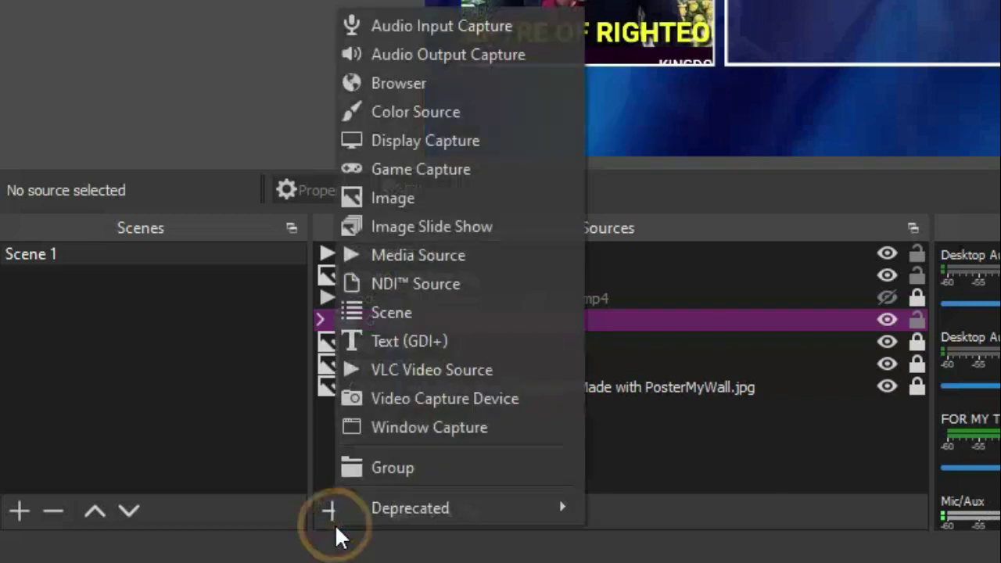
click(463, 430)
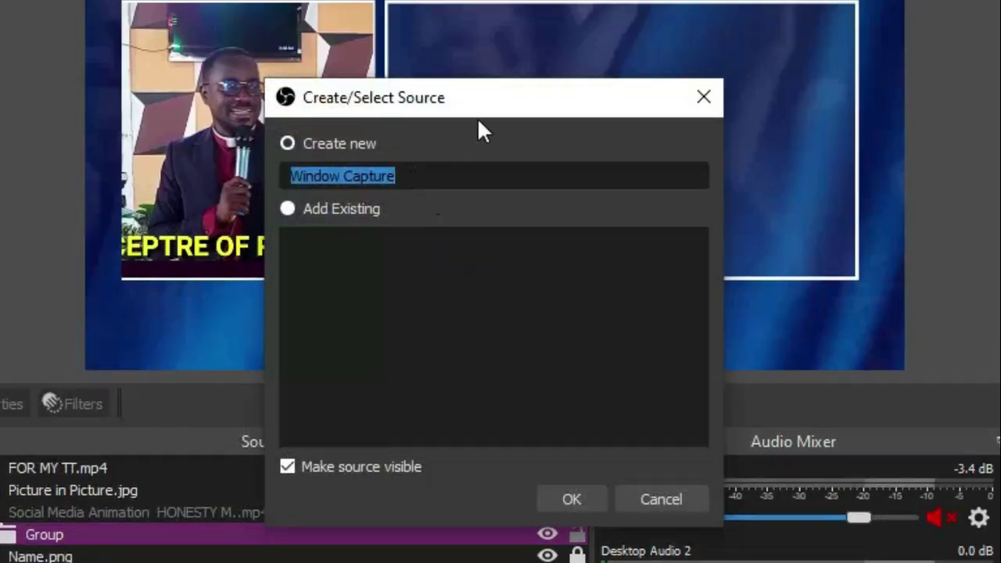
drag(476, 98, 499, 109)
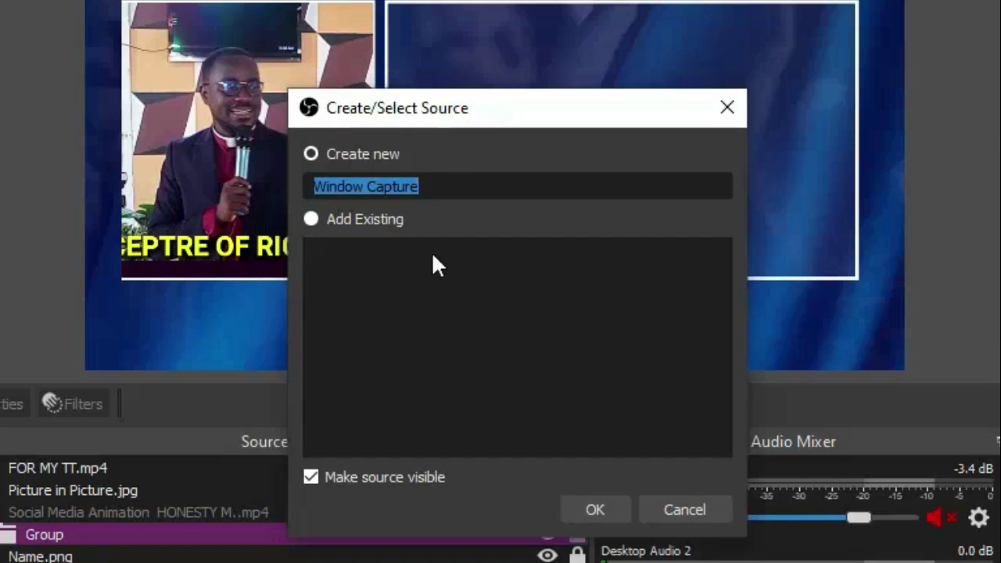
text(EASYWOR)
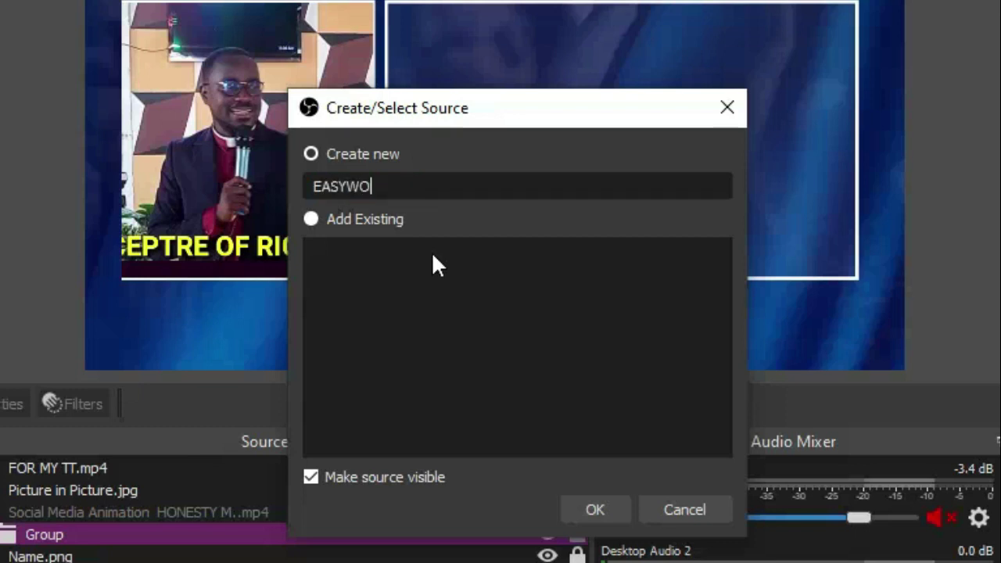
text(SHIP)
Set the EASYWORSHIP capture window to [EasyWorship.exe]: Live Output with Capture Cursor unchecked.
click(594, 509)
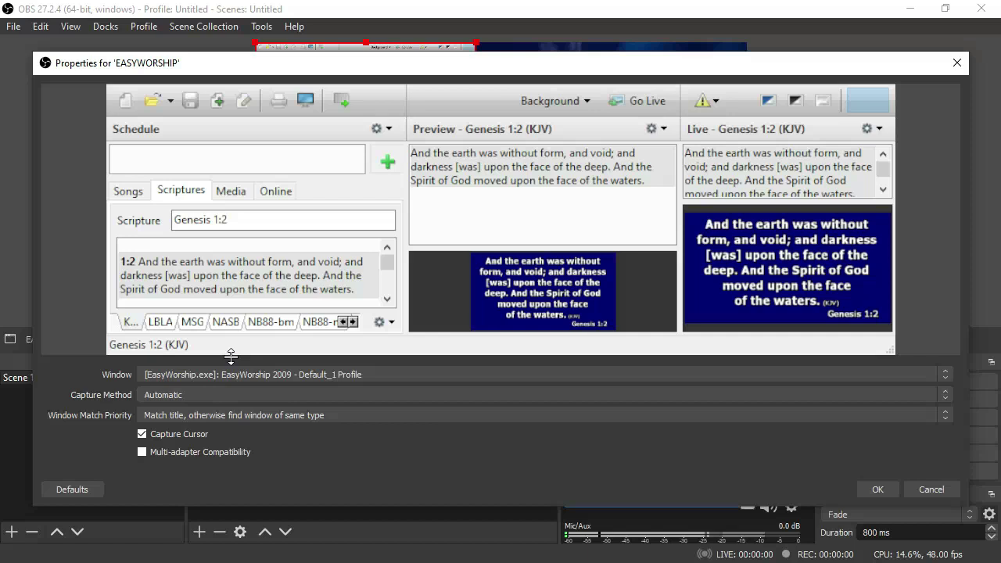
drag(581, 67, 569, 68)
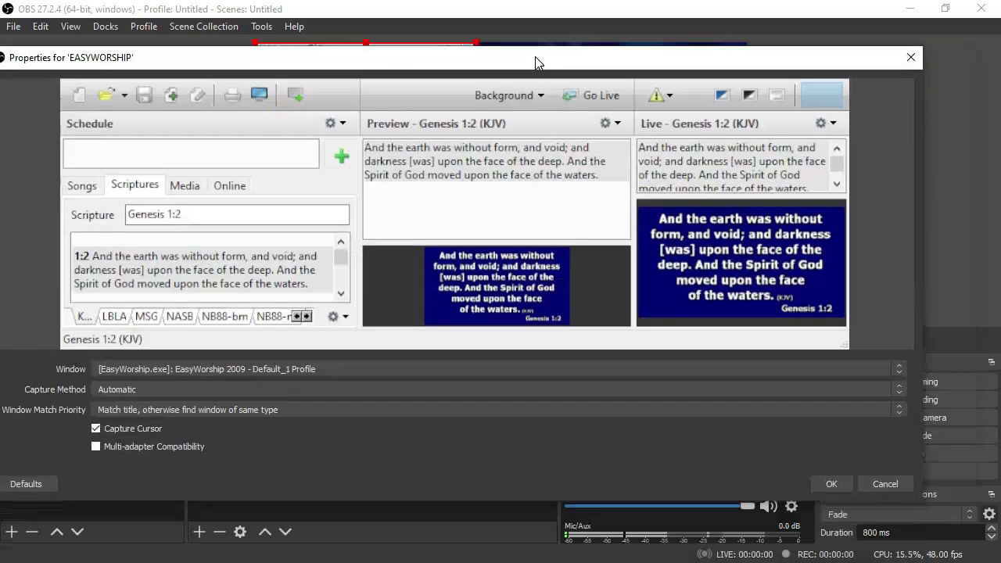
drag(959, 187, 312, 162)
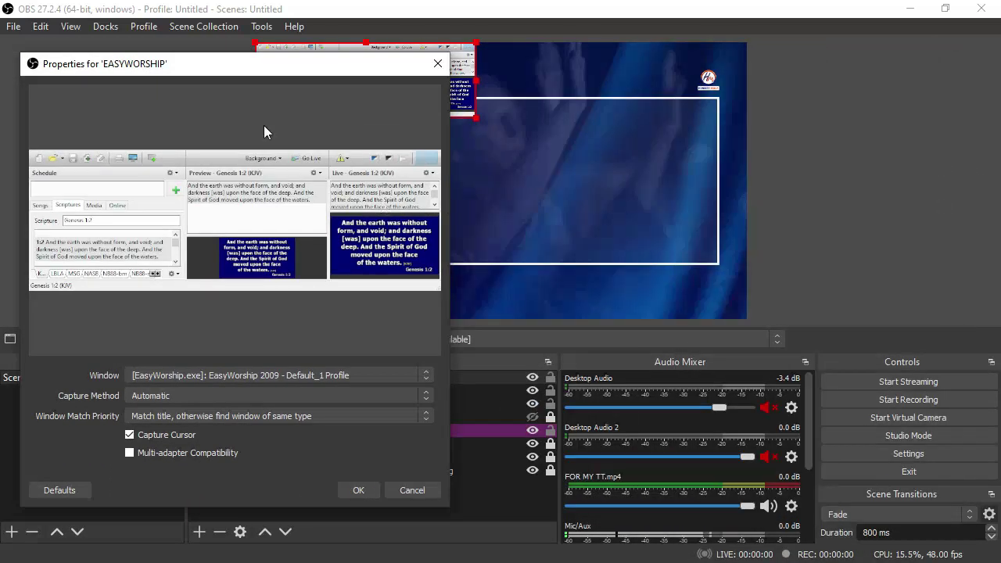
drag(190, 73, 415, 79)
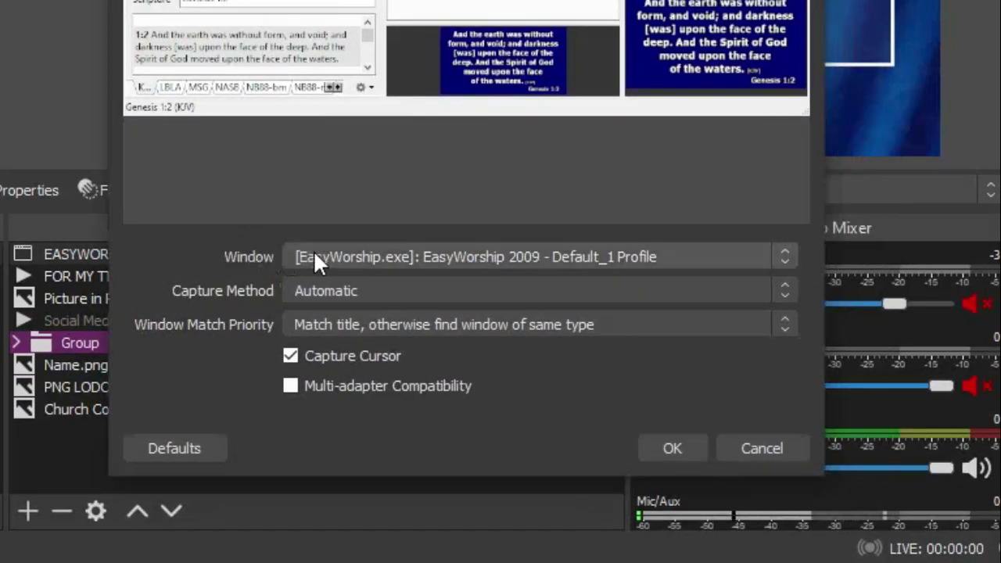
click(342, 258)
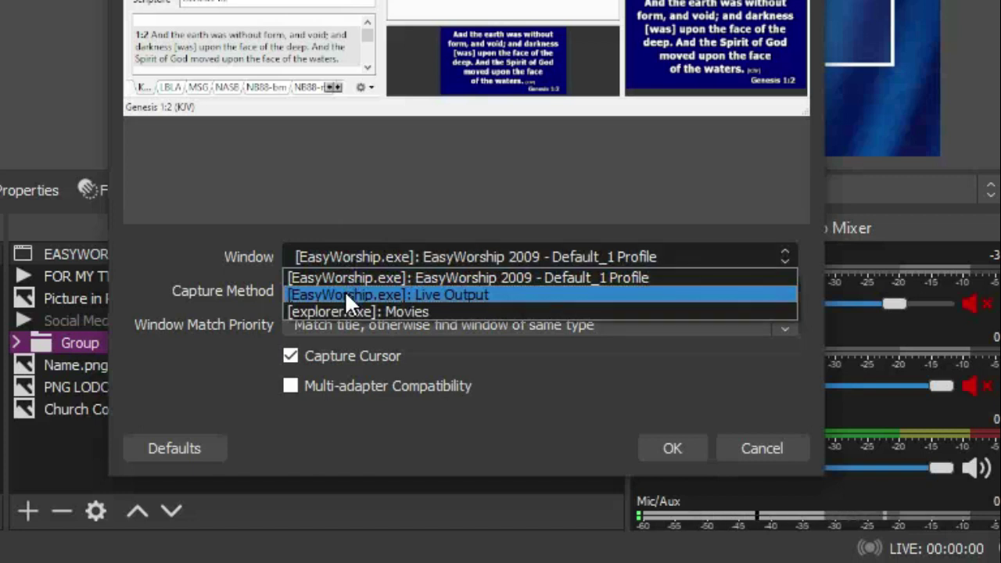
click(385, 295)
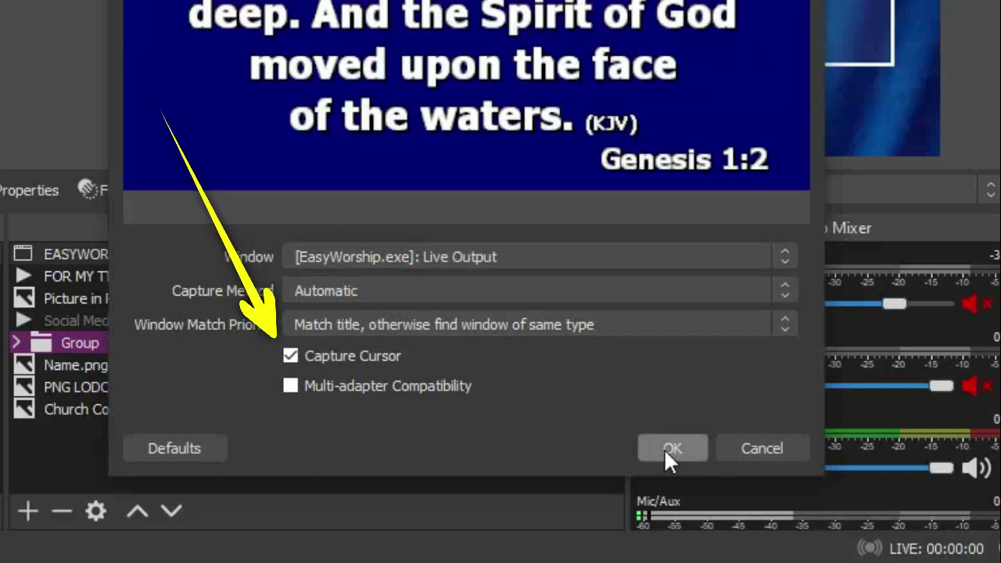
click(292, 362)
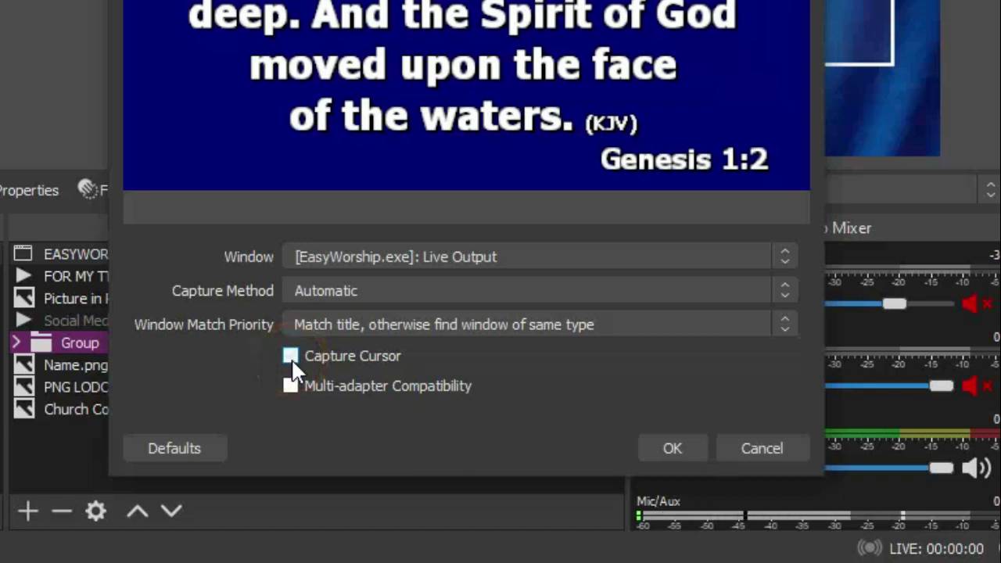
click(656, 451)
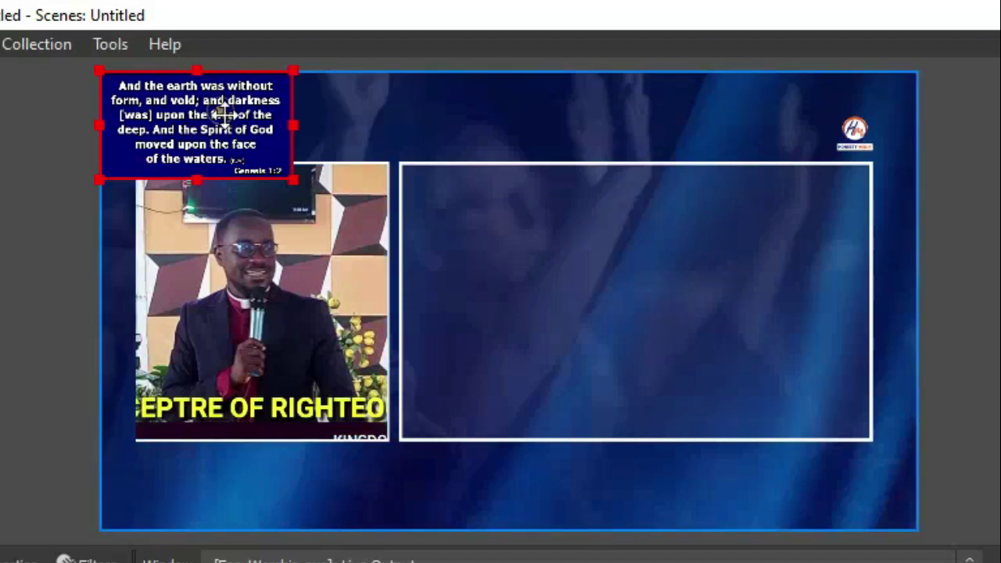
Move the Genesis 1:2 capture into the right box and enlarge it to fill it.
drag(226, 67, 534, 320)
drag(602, 280, 884, 128)
drag(881, 172, 908, 156)
mouse_move(688, 239)
mouse_down()
mouse_move(583, 440)
mouse_move(688, 297)
mouse_move(695, 226)
mouse_move(691, 249)
mouse_up()
mouse_move(880, 297)
mouse_down()
mouse_move(840, 302)
mouse_move(868, 312)
mouse_up()
Snap the scripture capture's left, bottom, right and top edges to the box.
mouse_move(399, 300)
mouse_down()
mouse_move(454, 300)
mouse_move(404, 298)
mouse_up()
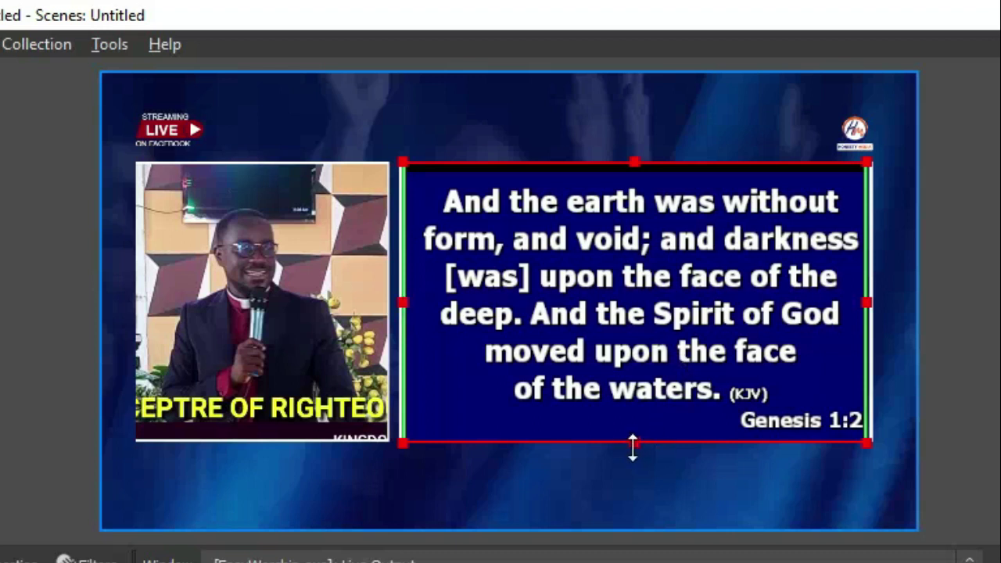
drag(633, 447, 634, 440)
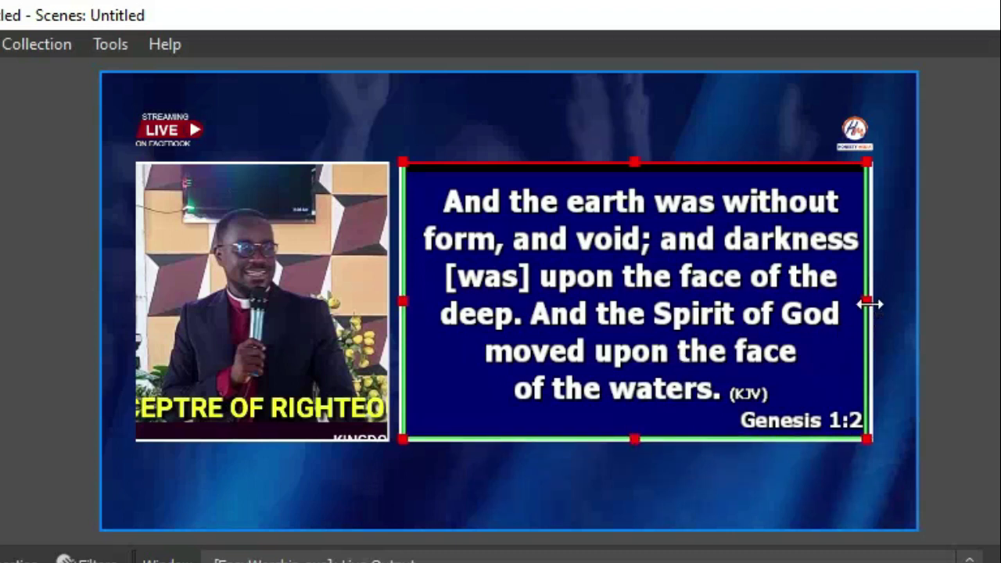
drag(869, 301, 871, 303)
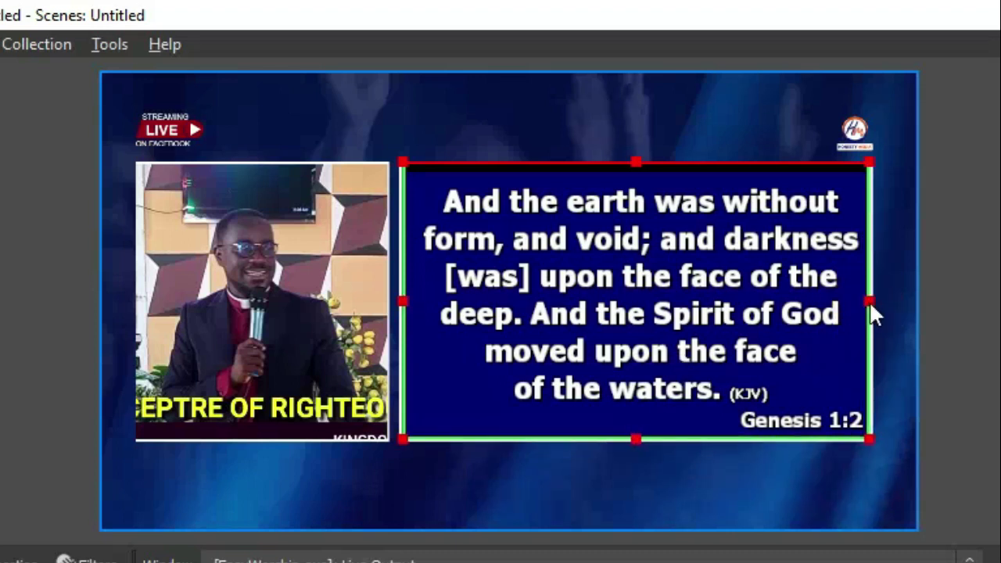
mouse_move(634, 161)
mouse_down()
mouse_move(632, 179)
mouse_move(634, 164)
mouse_up()
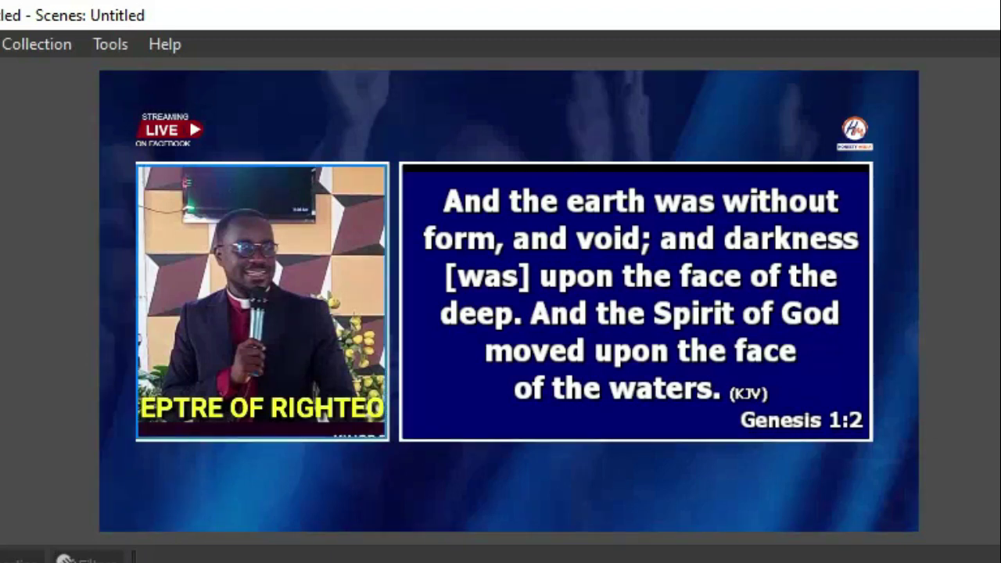
After briefly selecting the sermon video, drag Video Screen.jpg into the scene as an image source.
click(137, 305)
mouse_move(136, 303)
mouse_down()
mouse_move(149, 298)
mouse_move(138, 304)
mouse_up()
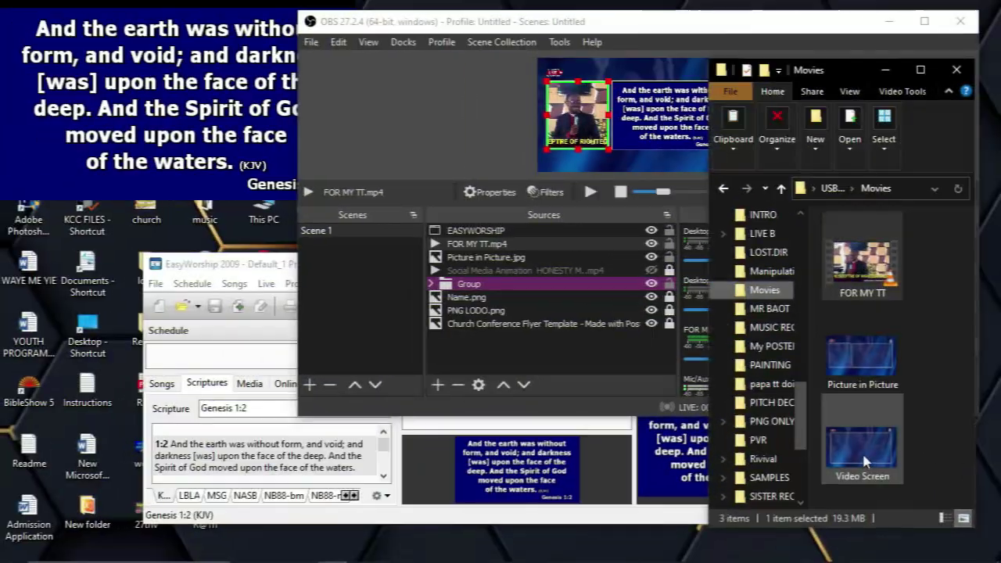
drag(865, 462, 476, 33)
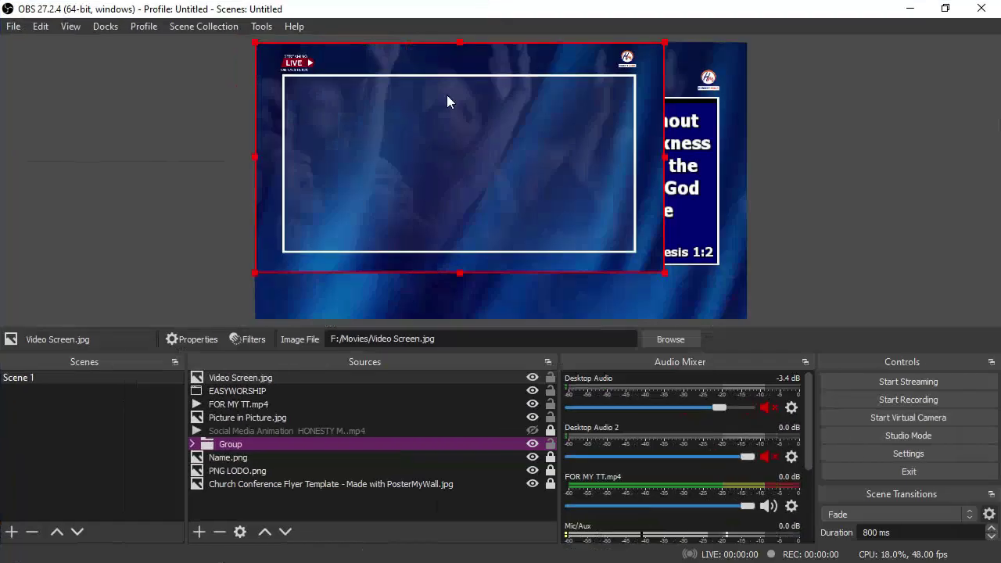
Fit Video Screen.jpg to the canvas, then copy FOR MY TT.mp4 and paste it as a reference.
key(ctrl+s)
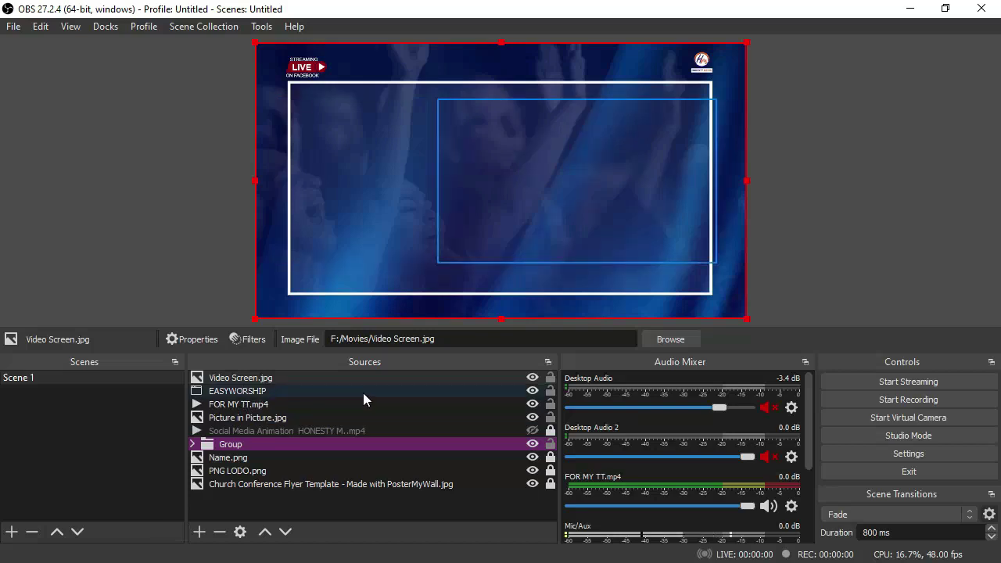
click(255, 407)
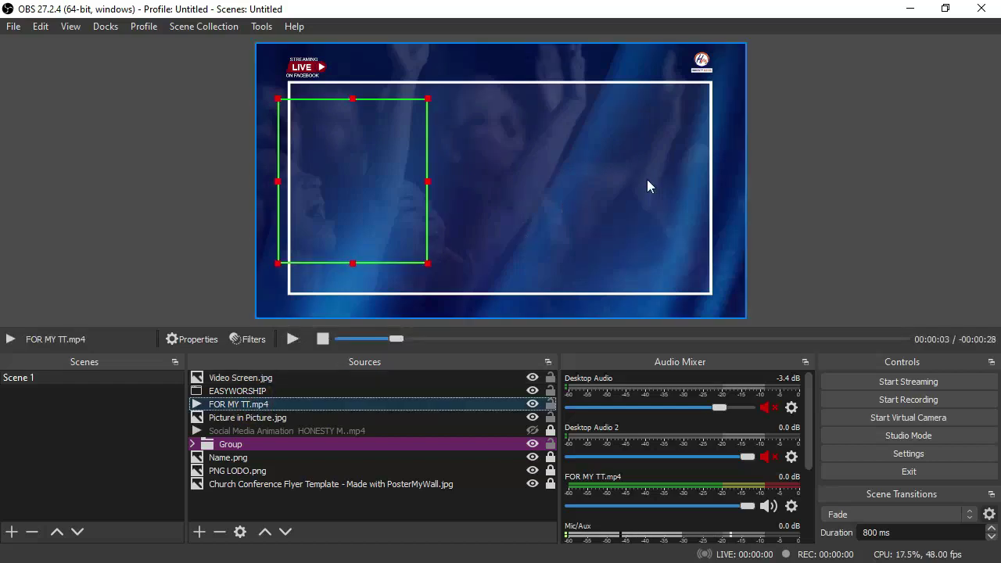
click(273, 407)
right_click(272, 408)
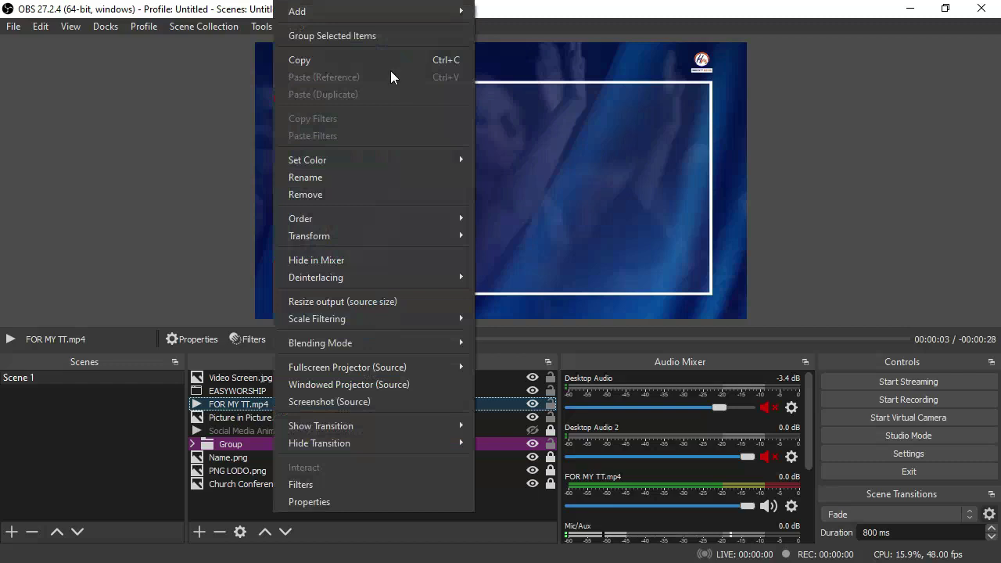
click(366, 57)
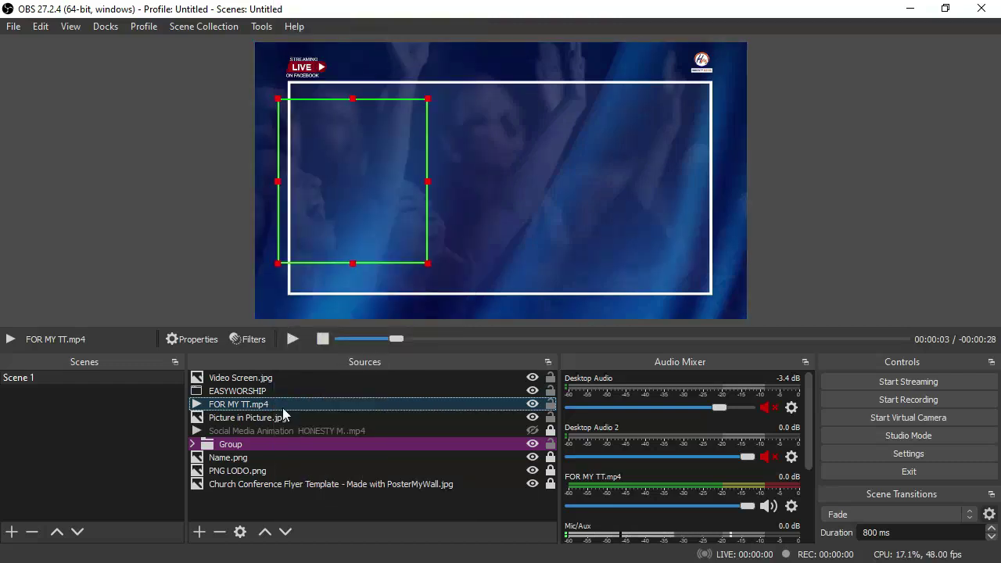
right_click(283, 415)
click(414, 76)
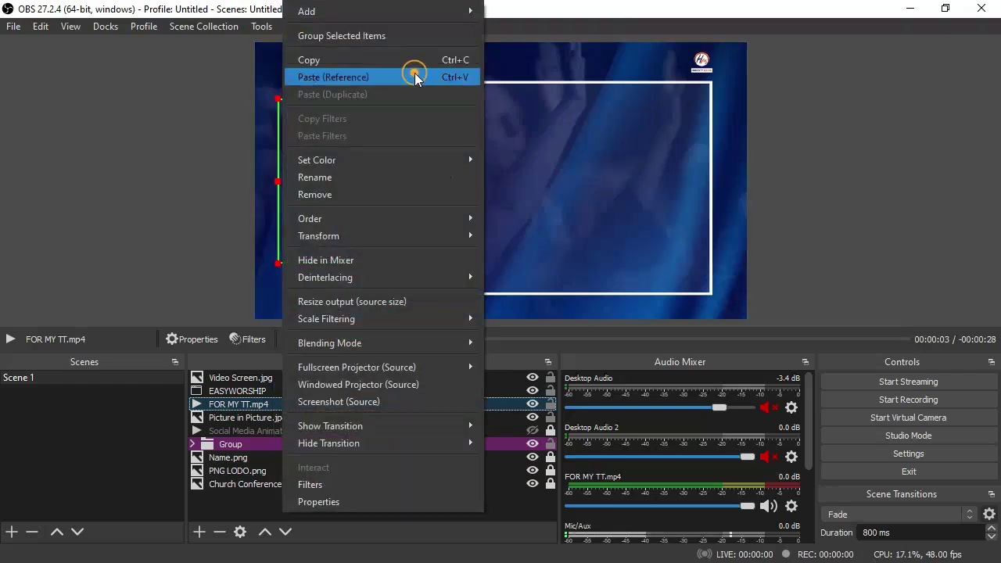
Centre the pasted sermon video, uncrop its sides and bottom, and crop off the top and speaker banner.
drag(346, 213, 462, 210)
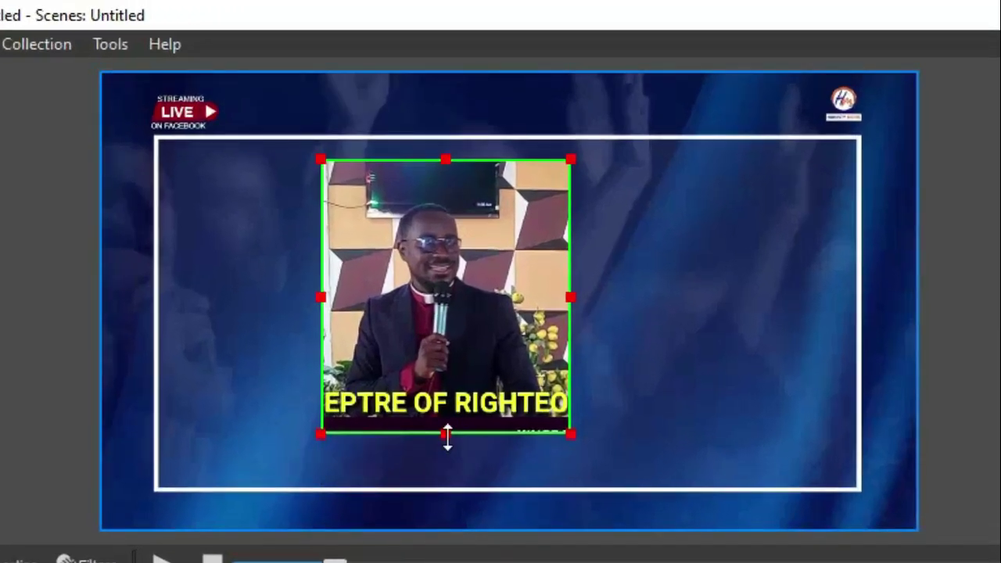
drag(446, 435, 447, 454)
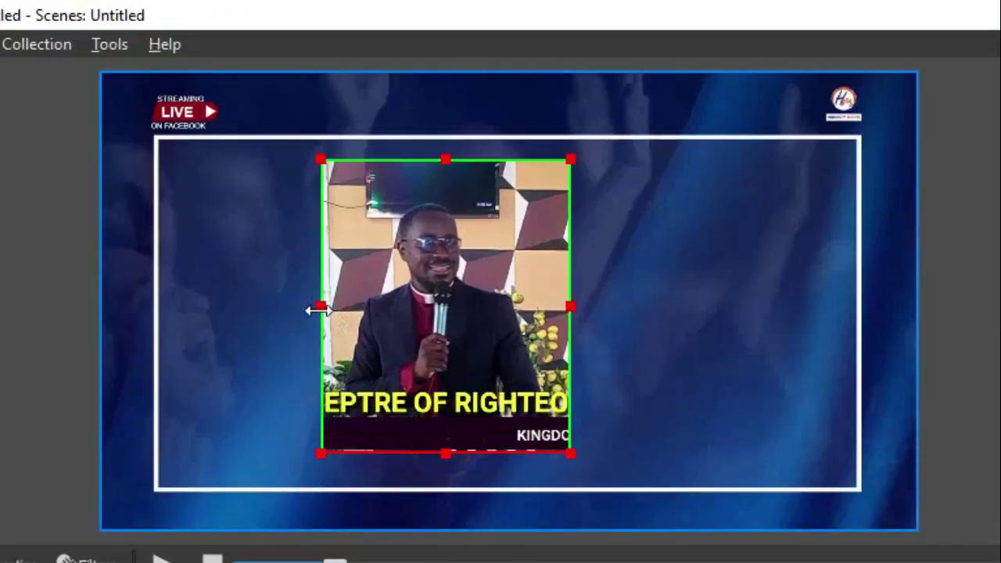
drag(319, 306, 3, 297)
drag(572, 306, 911, 317)
drag(461, 160, 459, 167)
drag(458, 454, 460, 422)
Move and enlarge the video into the white frame, reveal the logo banner, and trim its left and right edges.
drag(710, 207, 677, 275)
drag(711, 237, 785, 164)
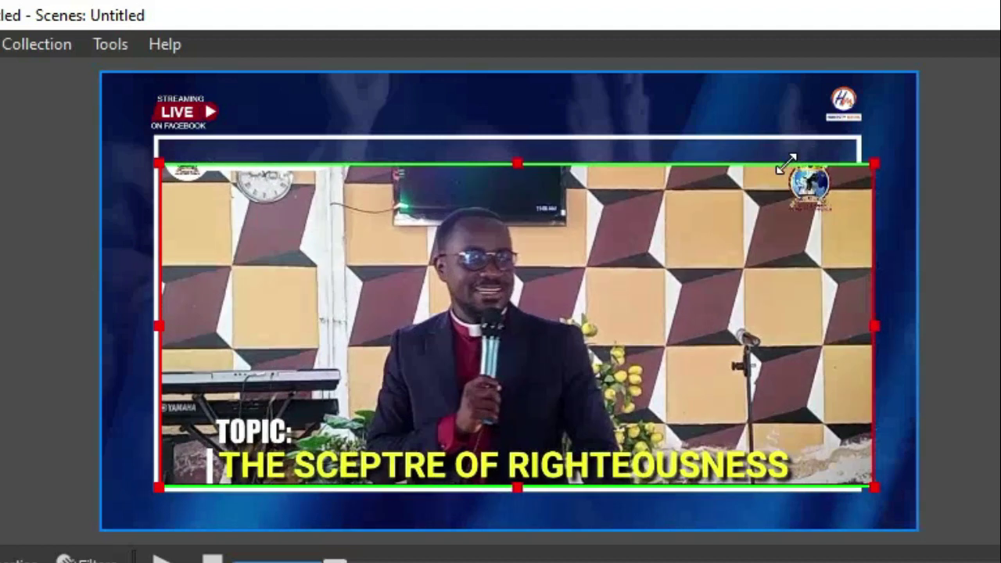
mouse_move(793, 335)
mouse_down()
mouse_move(782, 306)
mouse_move(782, 321)
mouse_up()
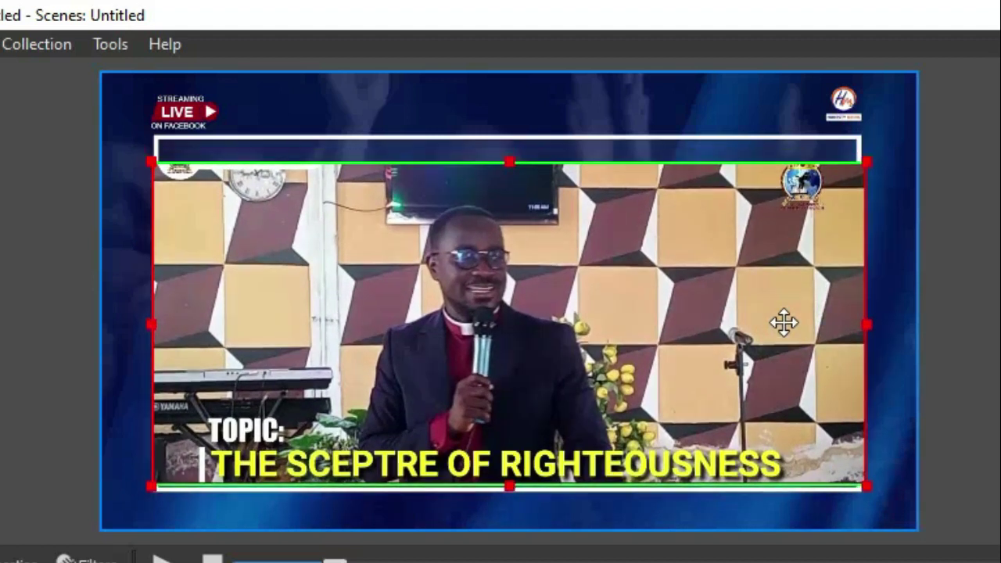
drag(509, 163, 510, 136)
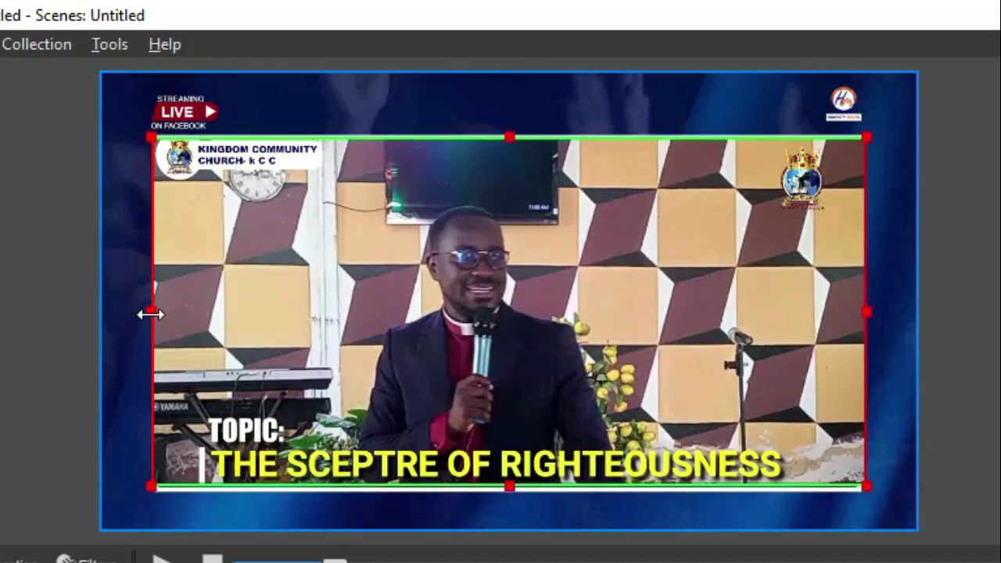
drag(151, 315, 158, 314)
mouse_move(859, 313)
mouse_down()
mouse_move(840, 313)
mouse_move(857, 320)
mouse_up()
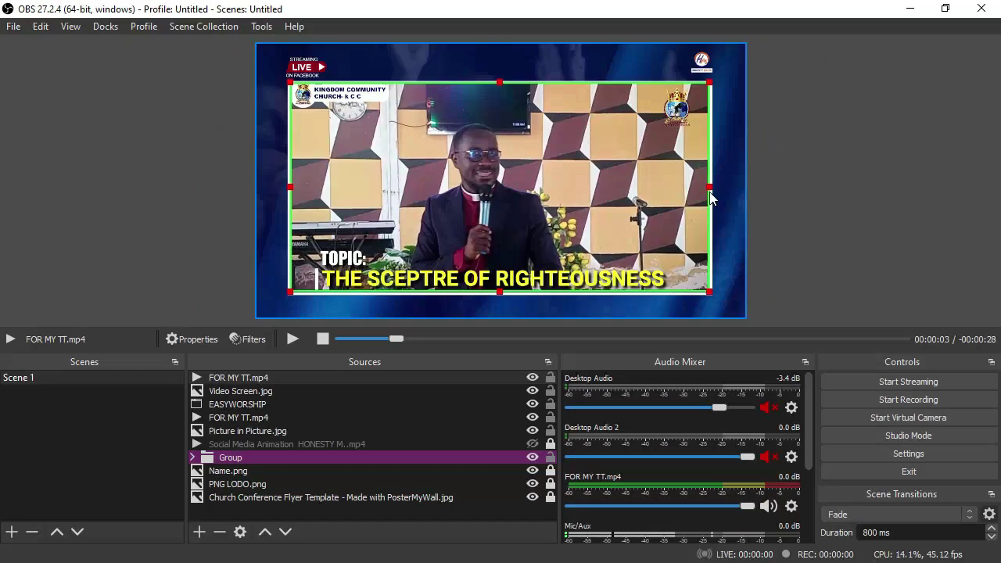
Hide the top 'FOR MY TT.mp4' copy and 'Video Screen.jpg' to restore the sermon-plus-Genesis 1:2 layout.
click(770, 202)
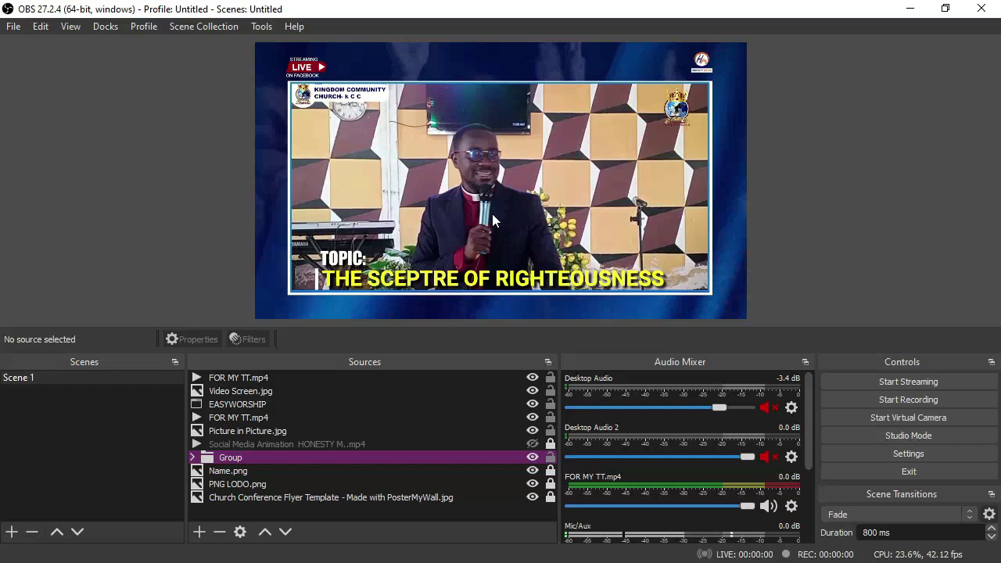
click(532, 378)
click(533, 391)
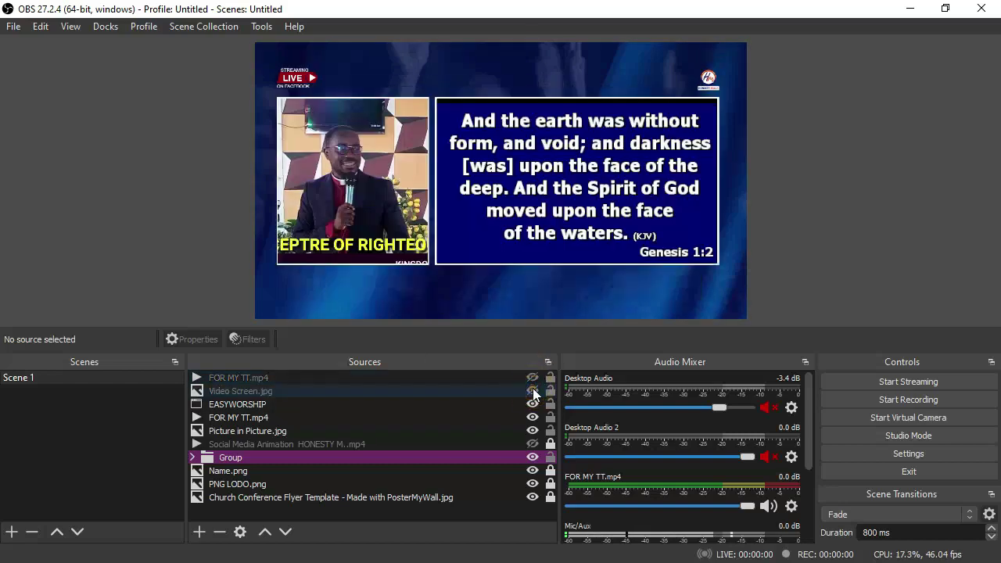